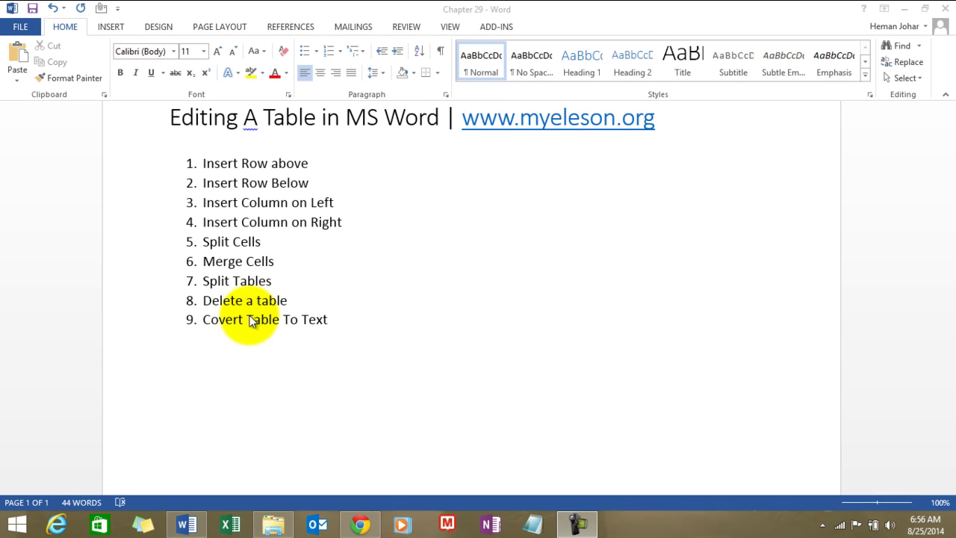
# Step: Insert a table of three columns and three rows below the numbered list
pyautogui.click(232, 346)
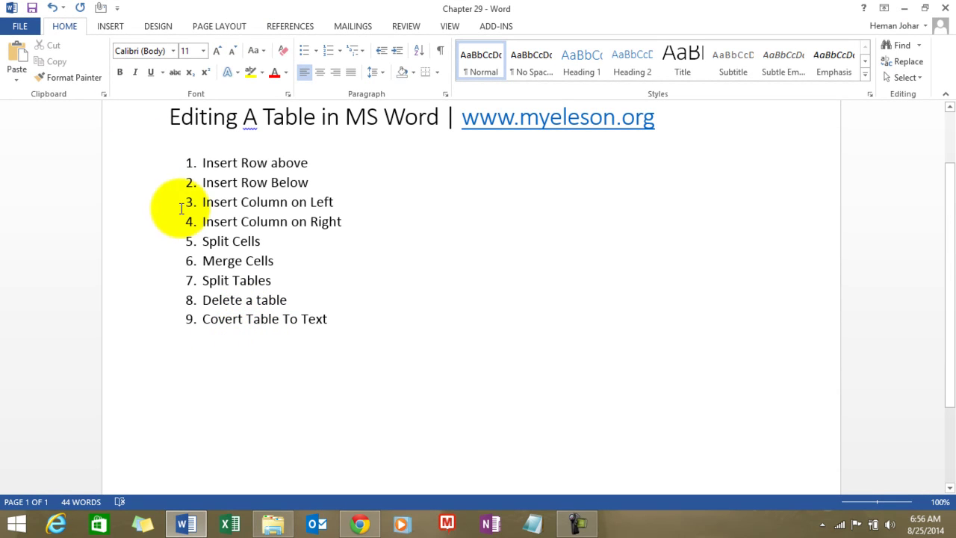
pyautogui.click(112, 26)
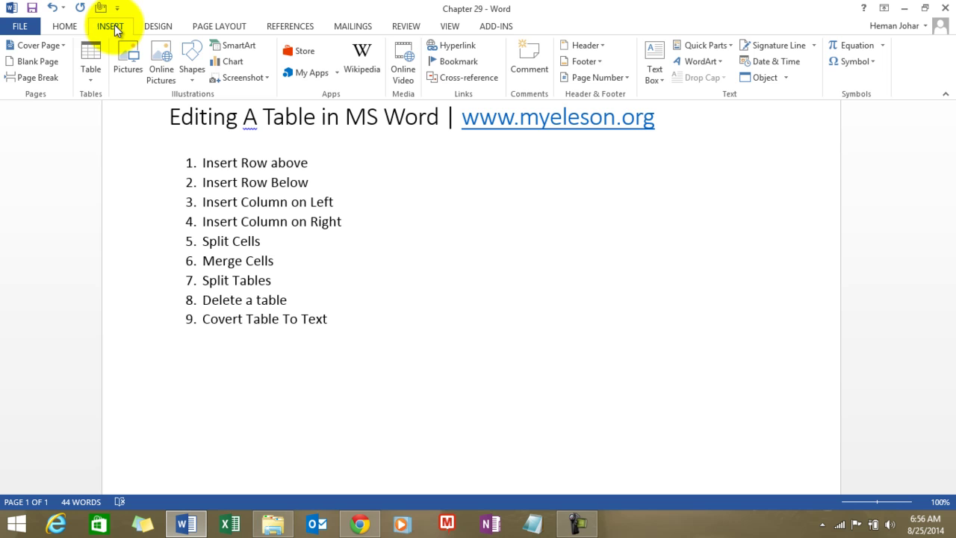
pyautogui.click(91, 68)
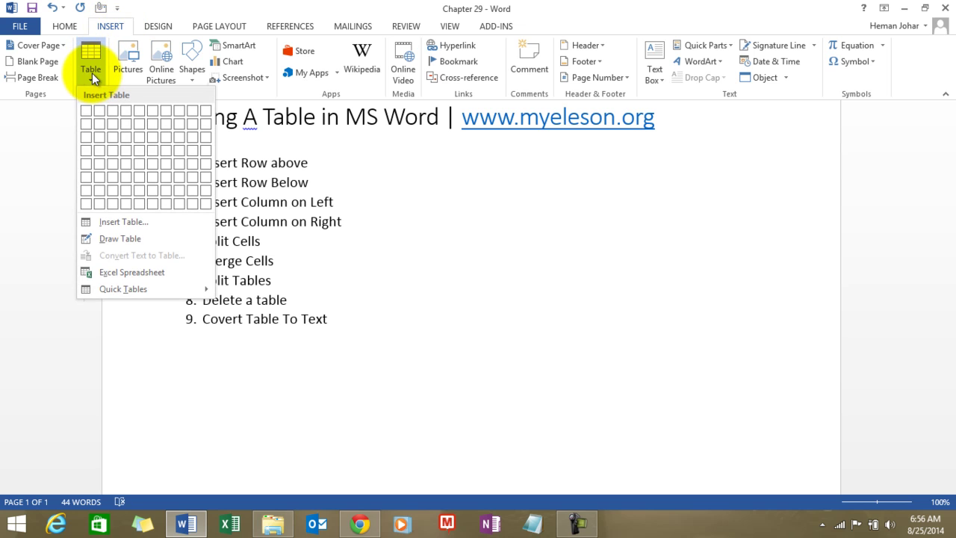
pyautogui.click(113, 139)
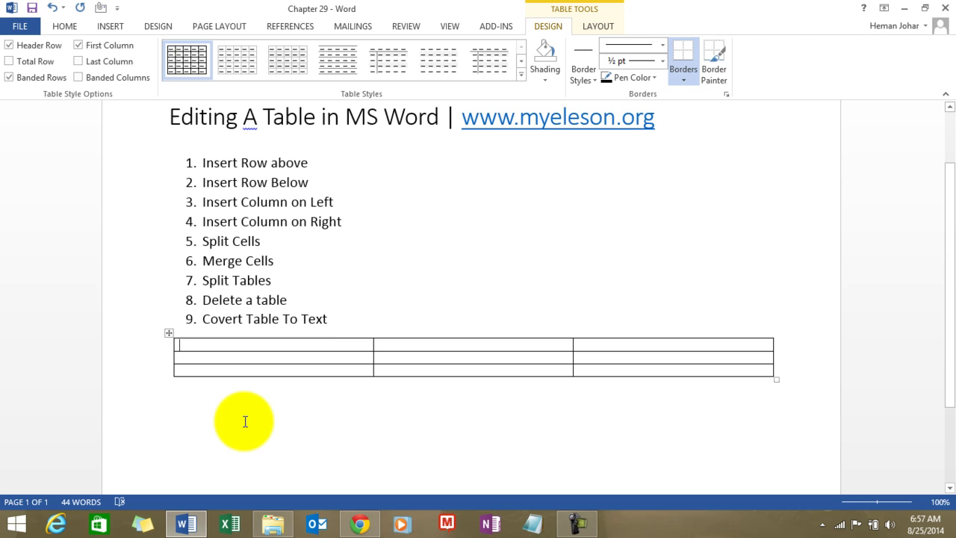
# Step: Insert a row above the table's second row and another row directly below the new one
pyautogui.click(240, 360)
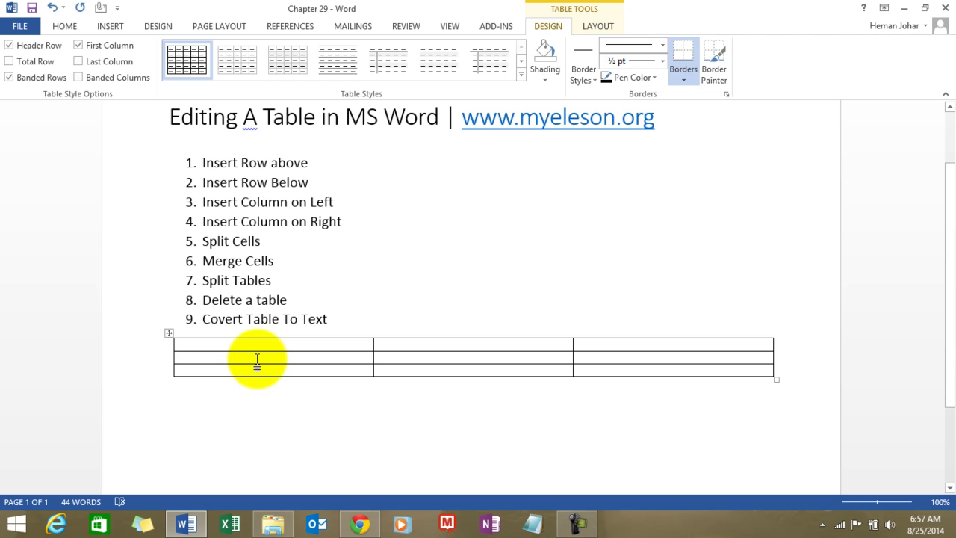
pyautogui.click(596, 26)
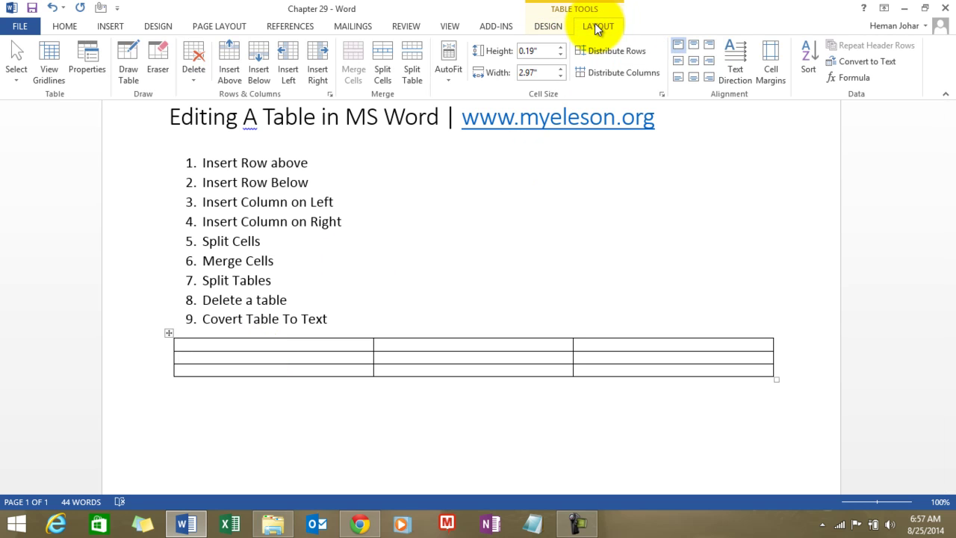
pyautogui.click(229, 64)
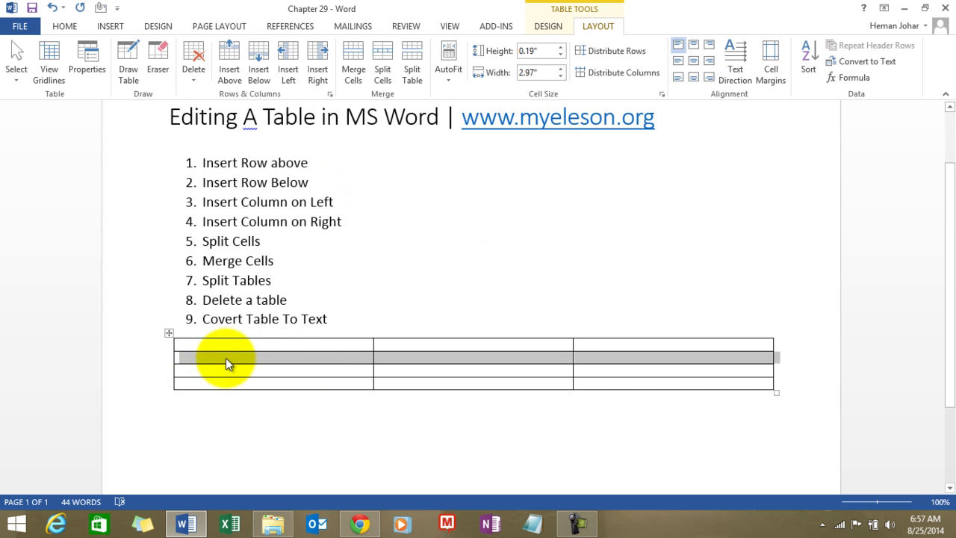
pyautogui.click(259, 53)
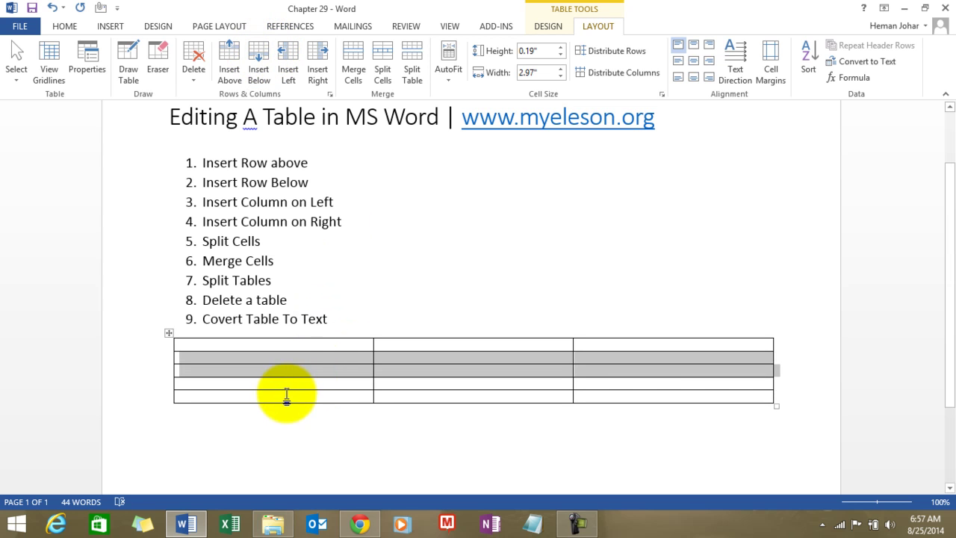
pyautogui.click(274, 438)
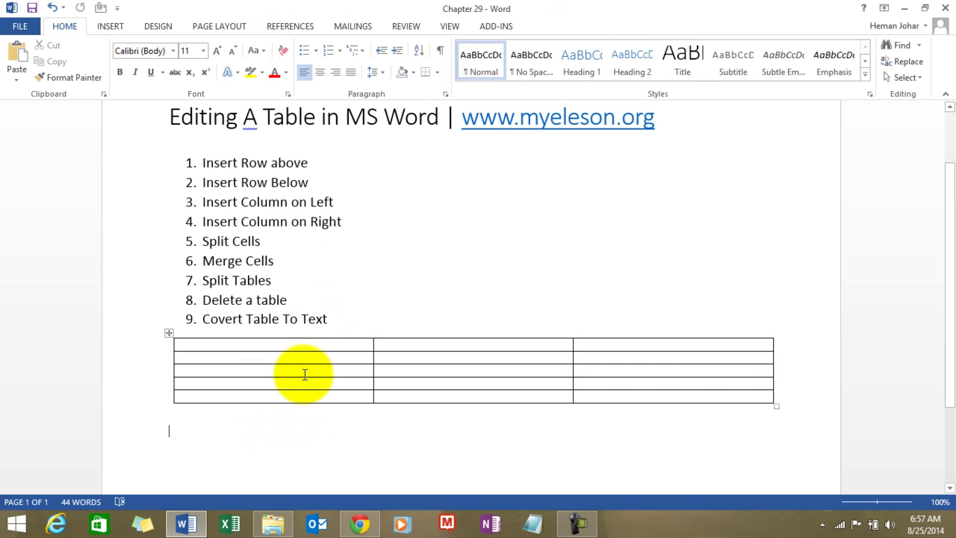
# Step: Insert a column to the left of the table's middle column and another to the right of the new one
pyautogui.click(303, 374)
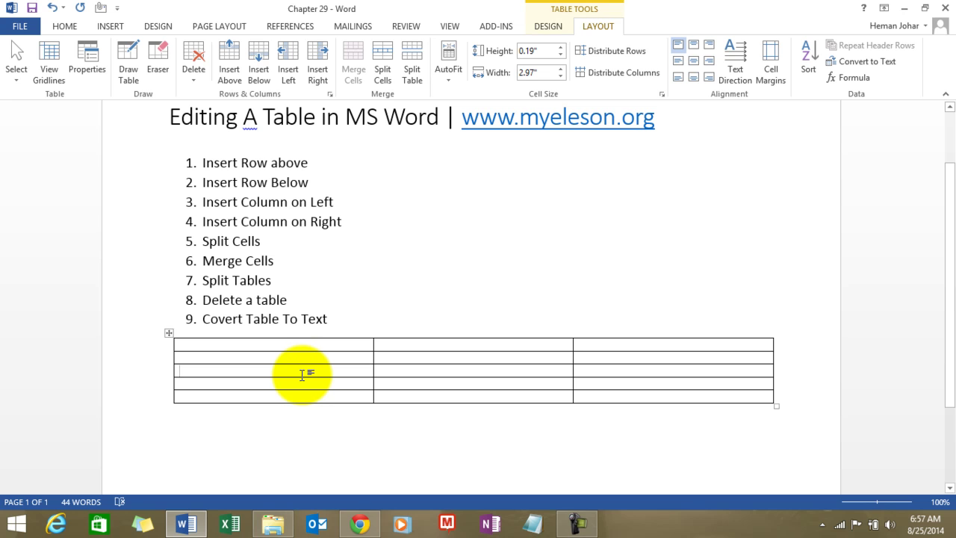
pyautogui.click(439, 359)
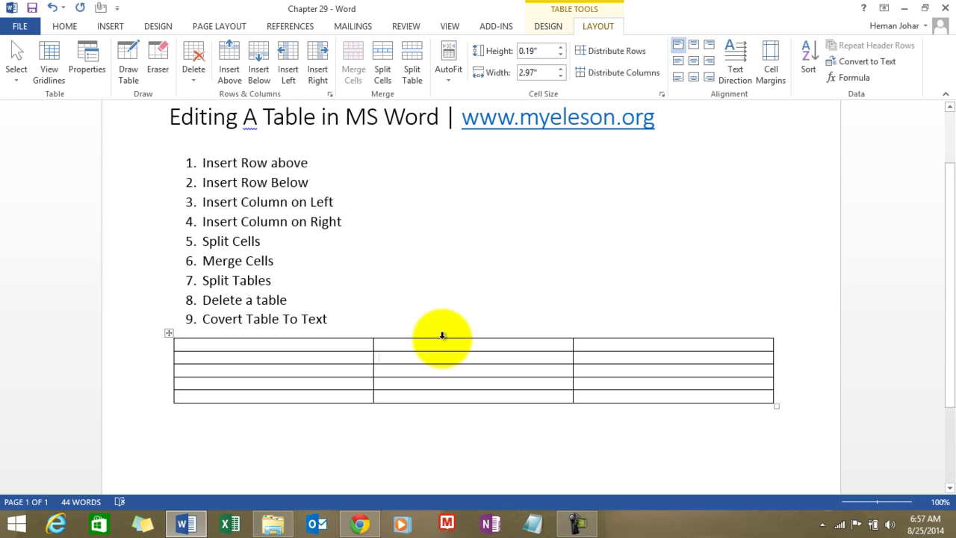
pyautogui.click(288, 56)
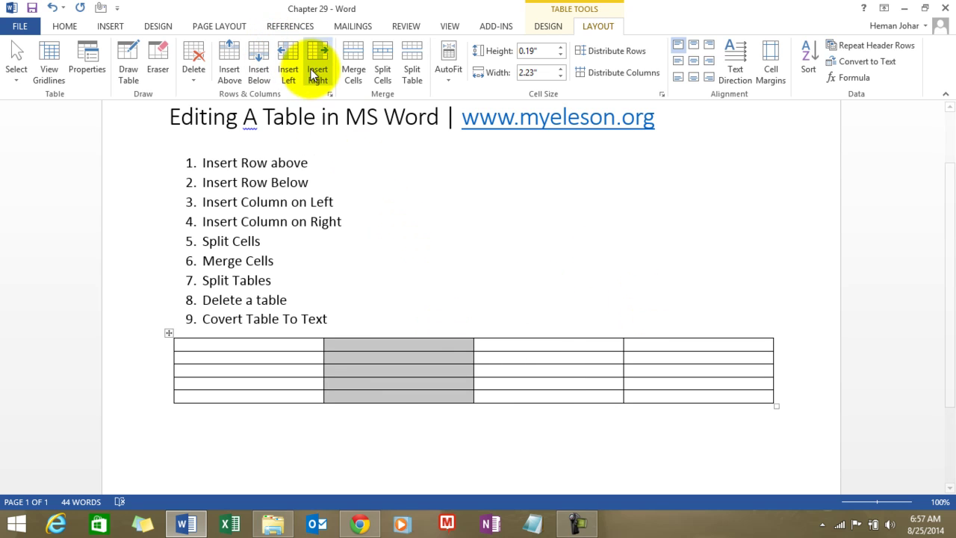
pyautogui.click(317, 67)
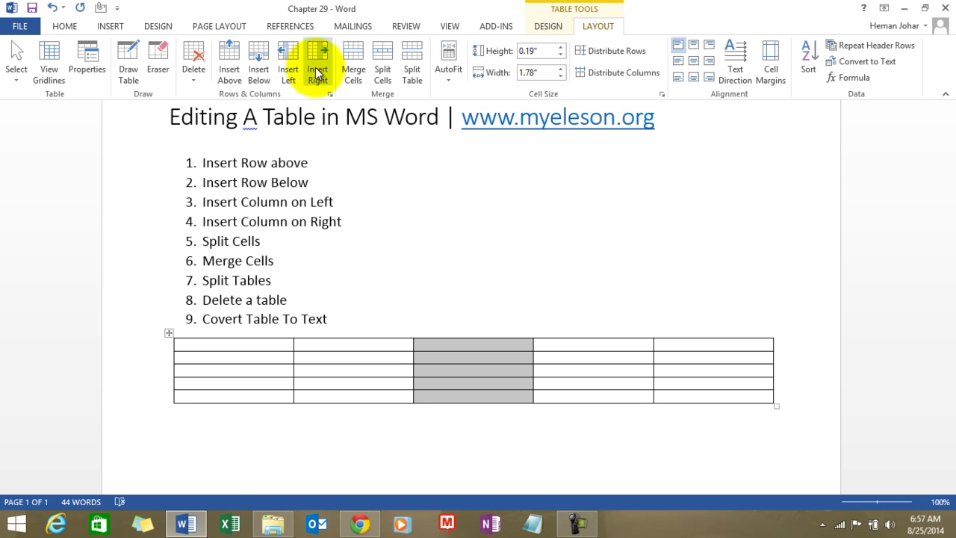
# Step: Split the first cell of the table's top row into 2 columns and 1 row
pyautogui.click(223, 345)
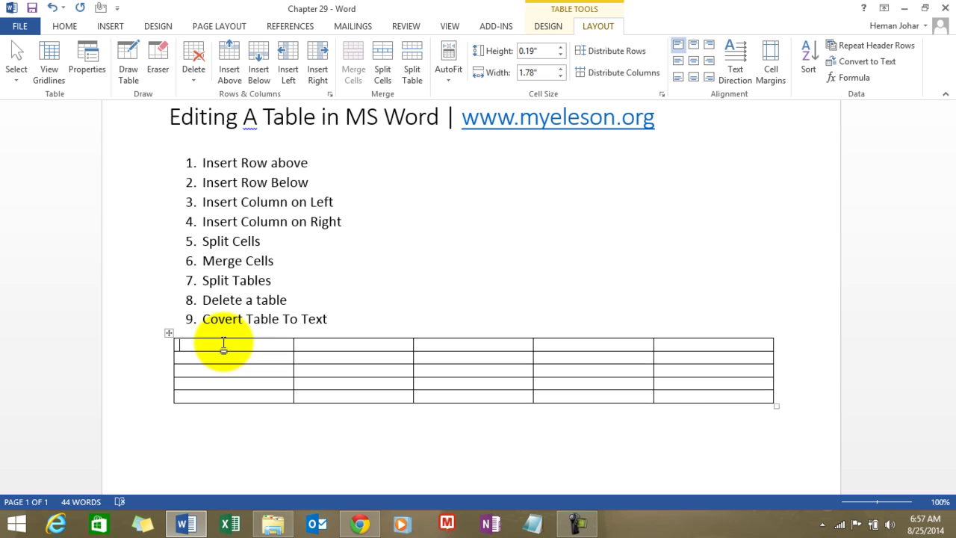
pyautogui.click(379, 54)
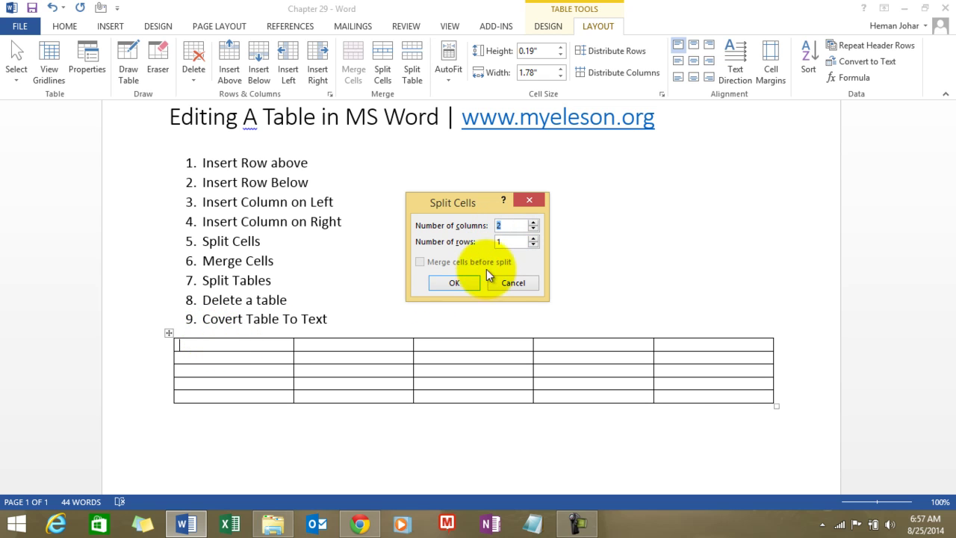
pyautogui.click(458, 284)
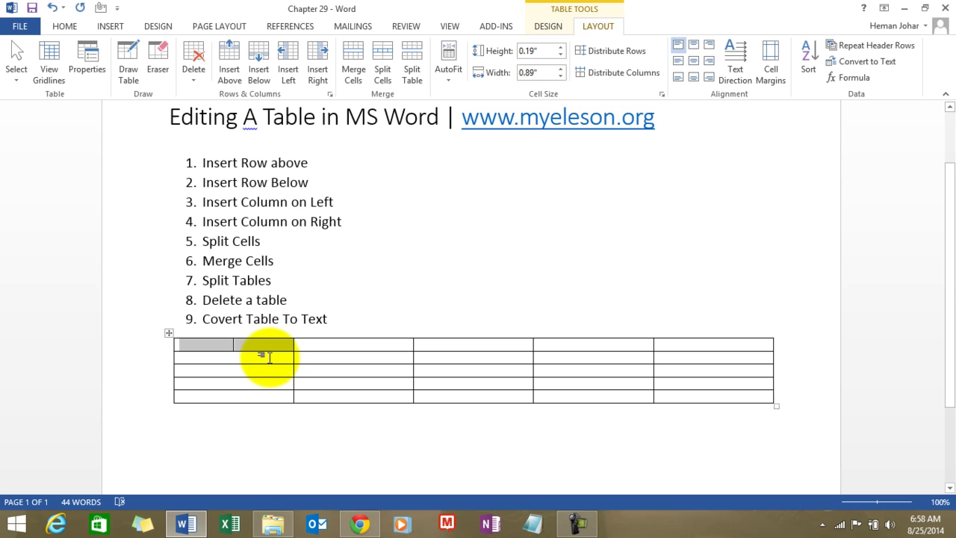
pyautogui.click(268, 357)
pyautogui.click(242, 345)
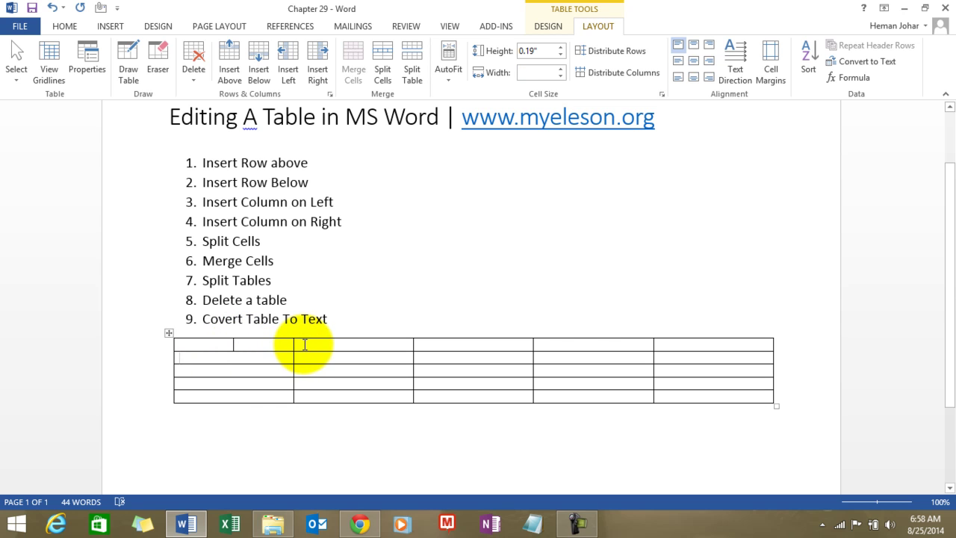
# Step: Split the top-row cell of the table's second column into 4 columns and 1 row
pyautogui.click(318, 345)
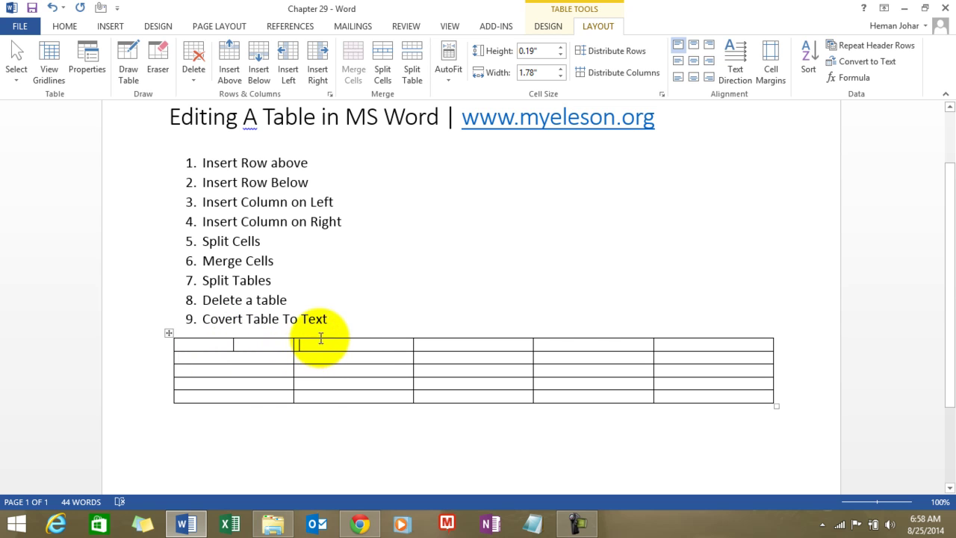
pyautogui.click(384, 59)
pyautogui.write('4')
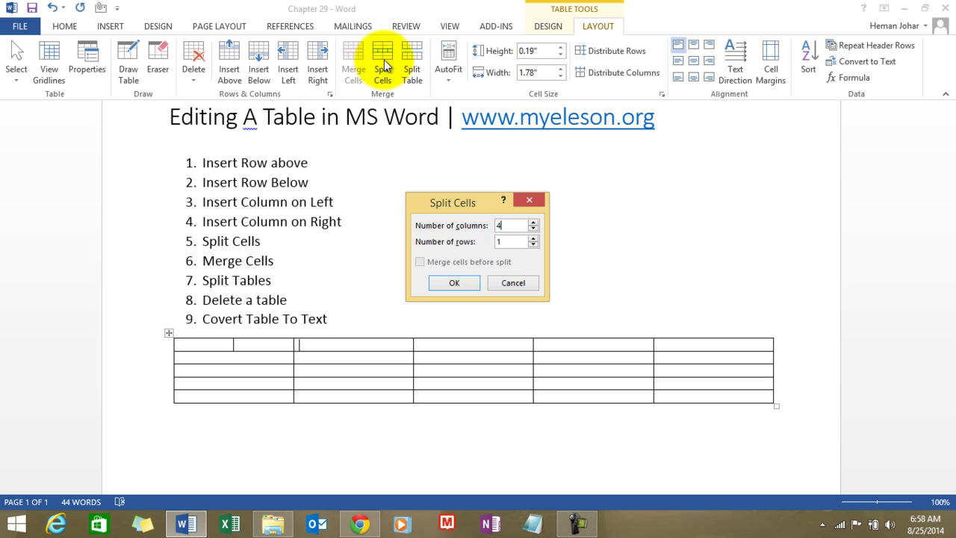
pyautogui.press('Return')
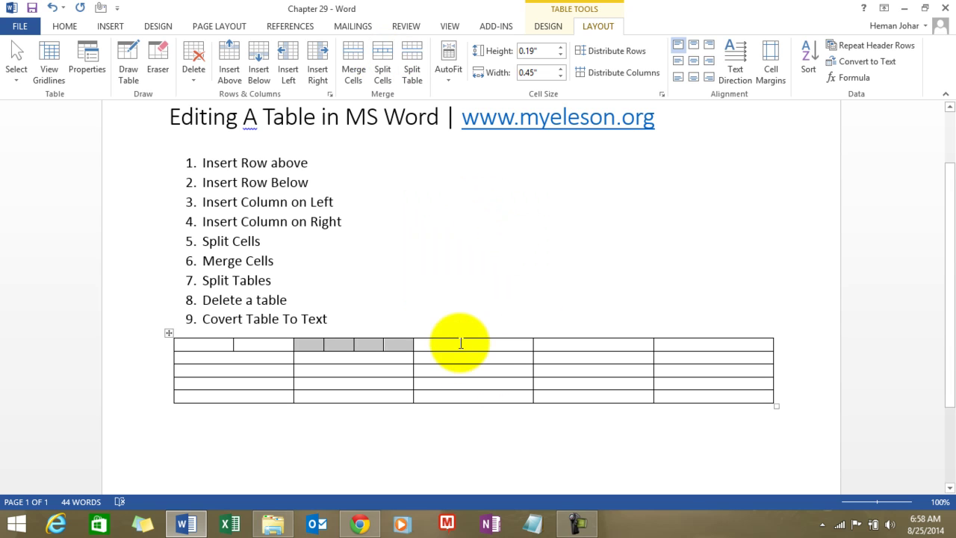
# Step: Split the top-row cell of the table's third column into 3 columns and 3 rows
pyautogui.click(463, 343)
pyautogui.click(385, 74)
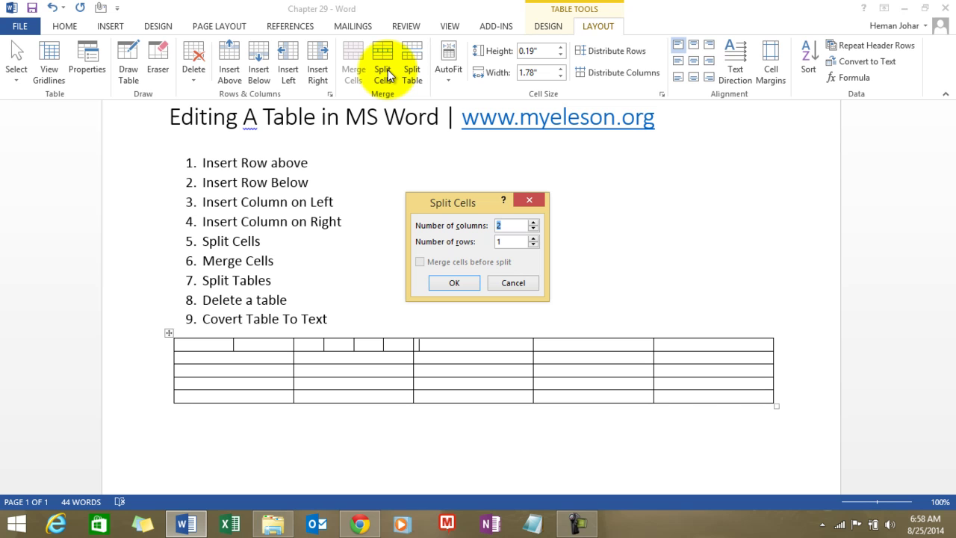
pyautogui.write('3')
pyautogui.press('Tab')
pyautogui.write('3')
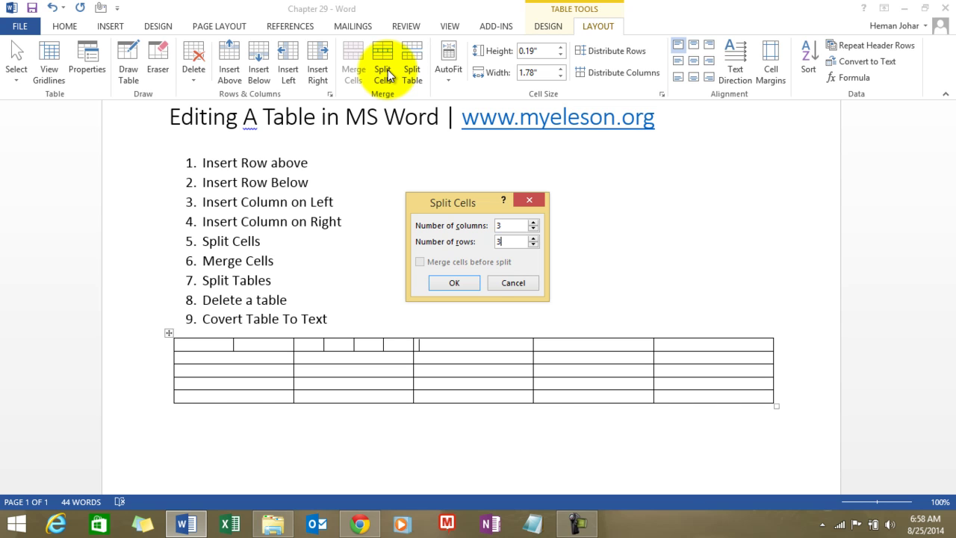
pyautogui.click(455, 283)
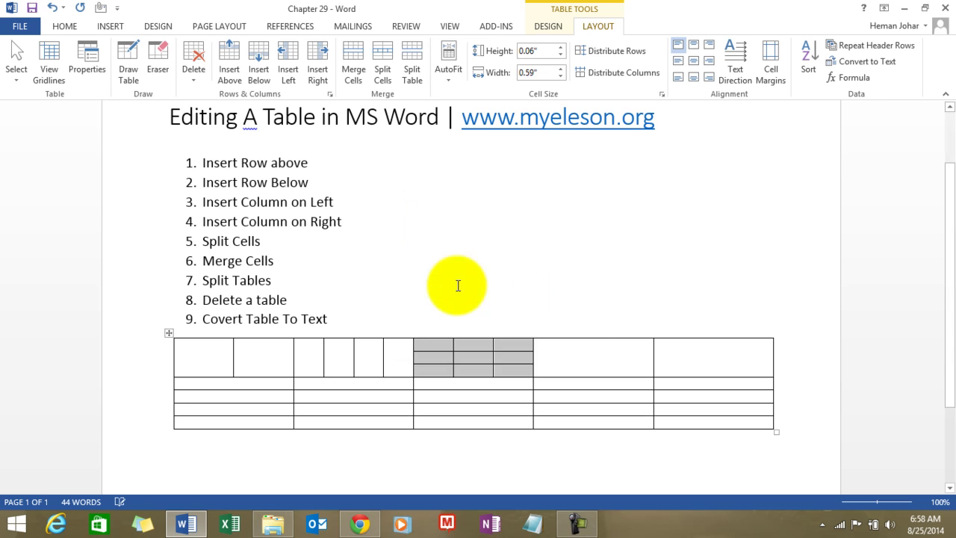
pyautogui.click(592, 312)
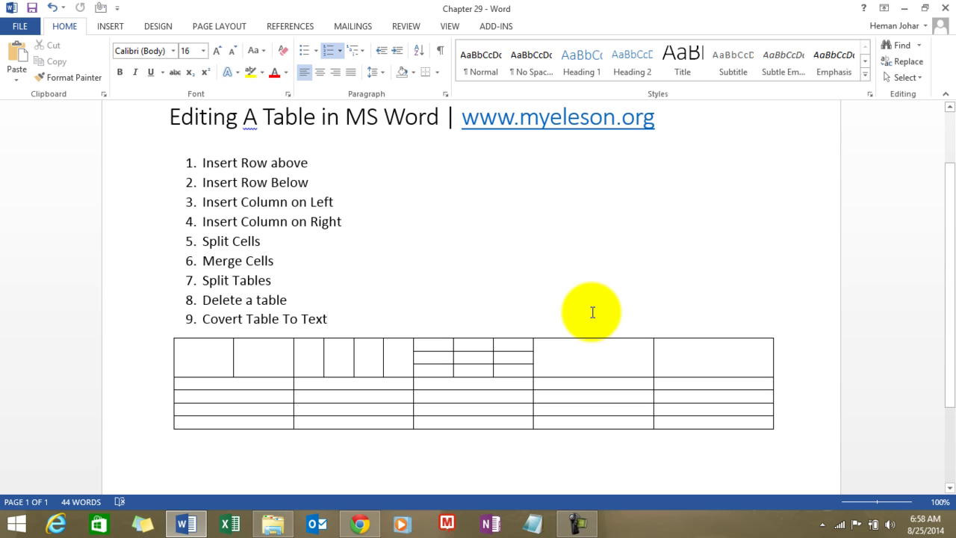
# Step: Split the upper-left small cell of the 3-by-3 group into 2 columns and 1 row
pyautogui.click(461, 287)
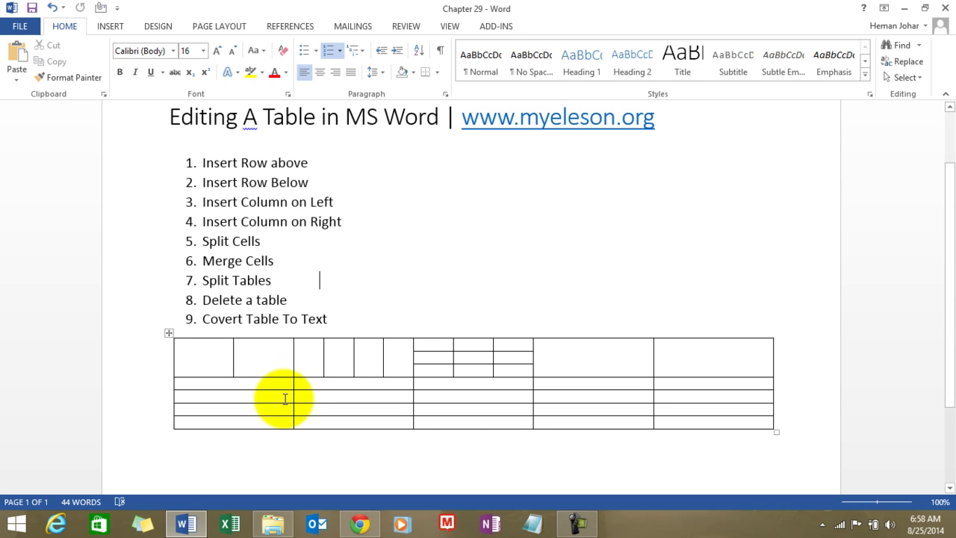
pyautogui.click(433, 346)
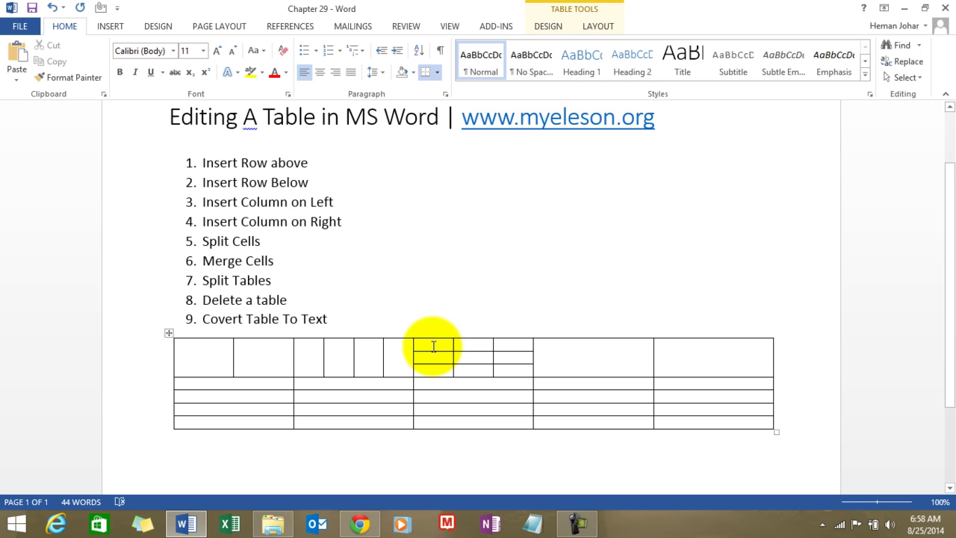
pyautogui.click(600, 26)
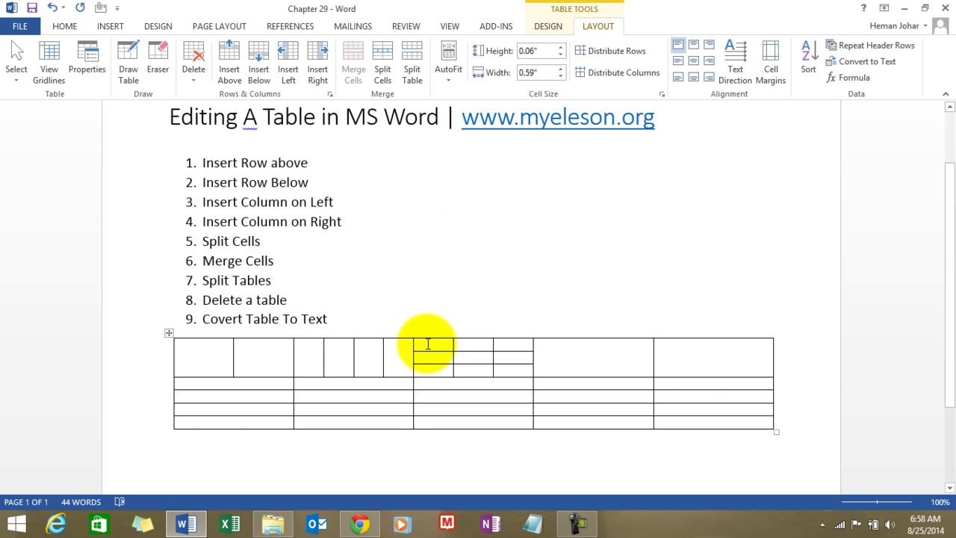
pyautogui.click(392, 80)
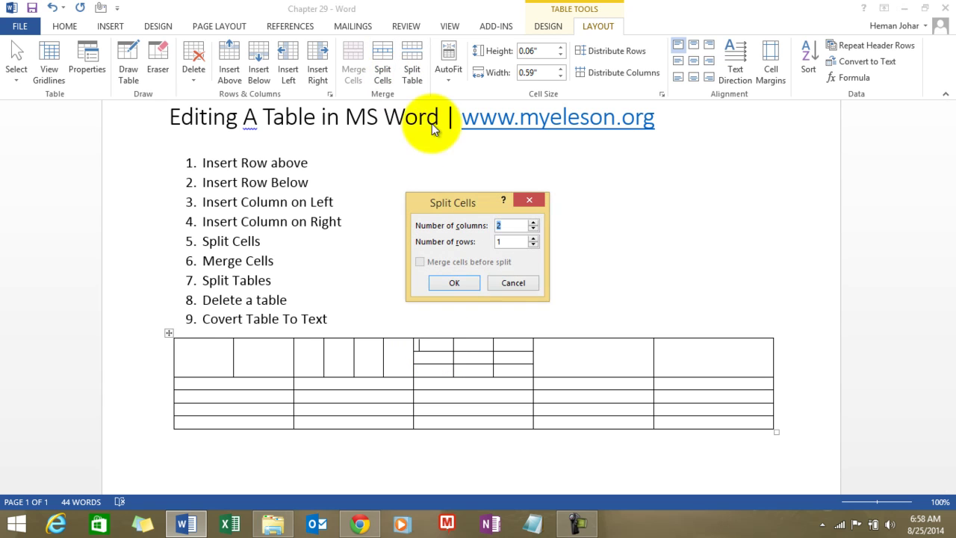
pyautogui.click(454, 283)
pyautogui.click(494, 291)
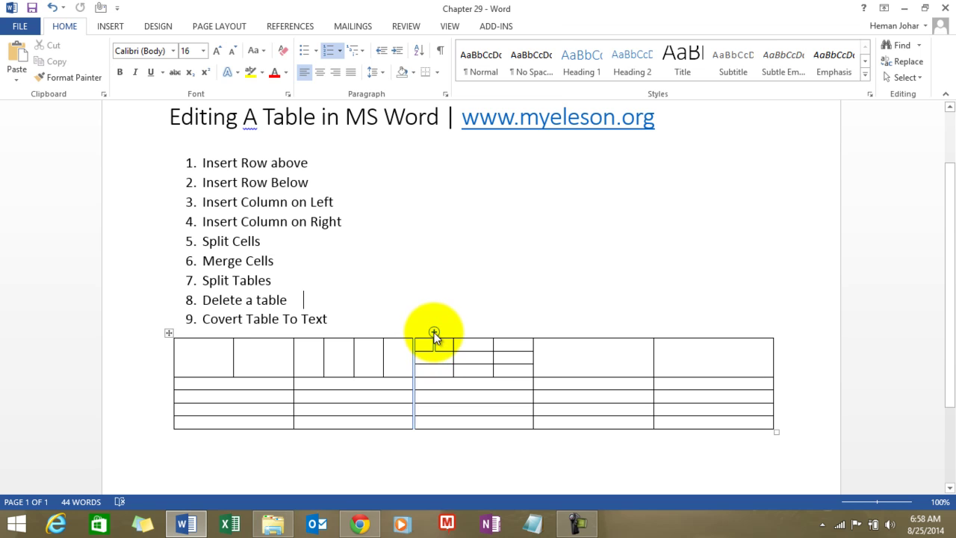
pyautogui.click(433, 332)
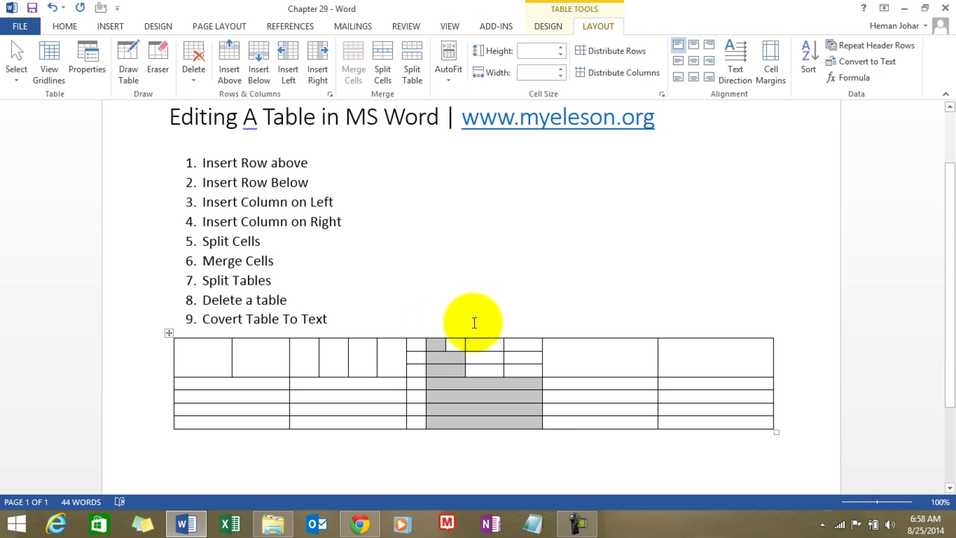
pyautogui.hotkey('ctrl', 'z')
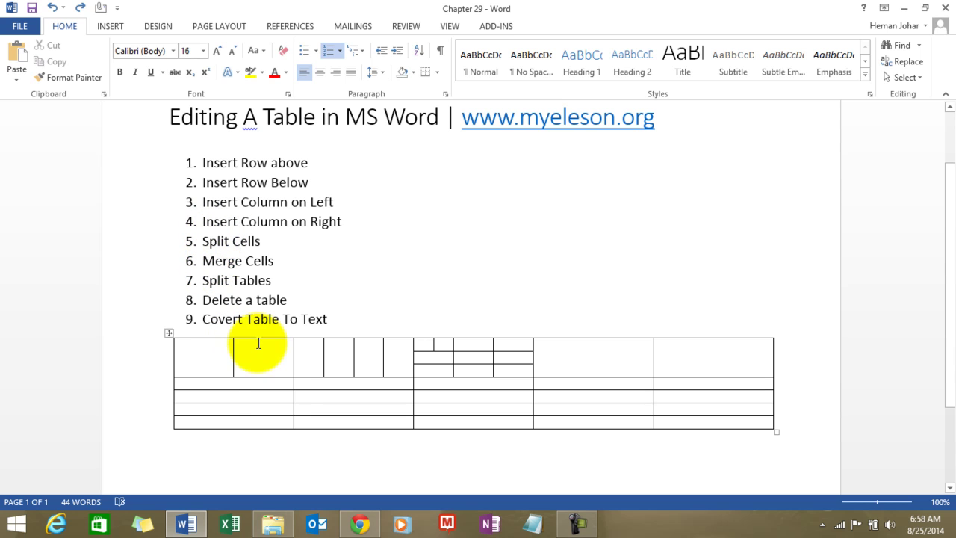
# Step: Merge the two first-column cells directly beneath the split top row into one cell
pyautogui.click(223, 390)
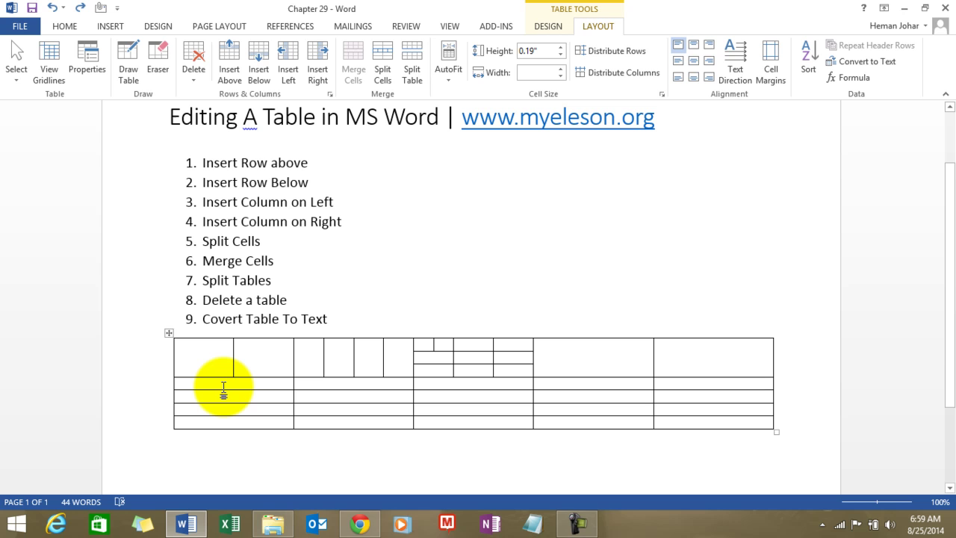
pyautogui.moveTo(223, 386); pyautogui.dragTo(224, 393)
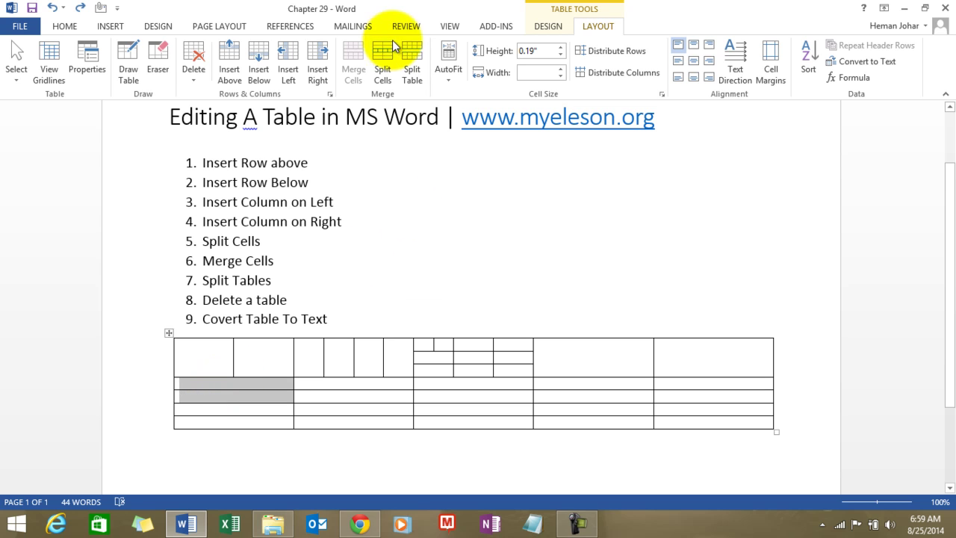
pyautogui.moveTo(252, 384); pyautogui.dragTo(241, 388)
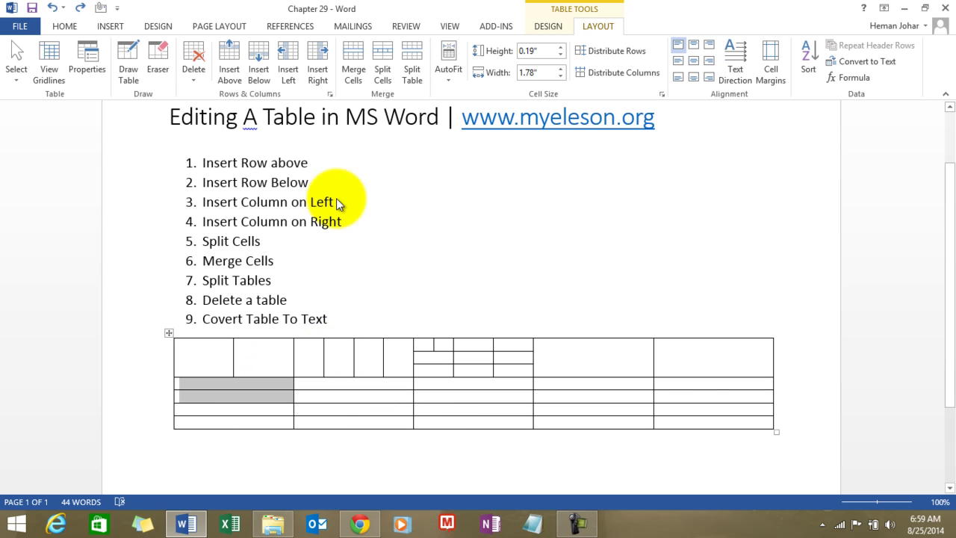
pyautogui.click(353, 54)
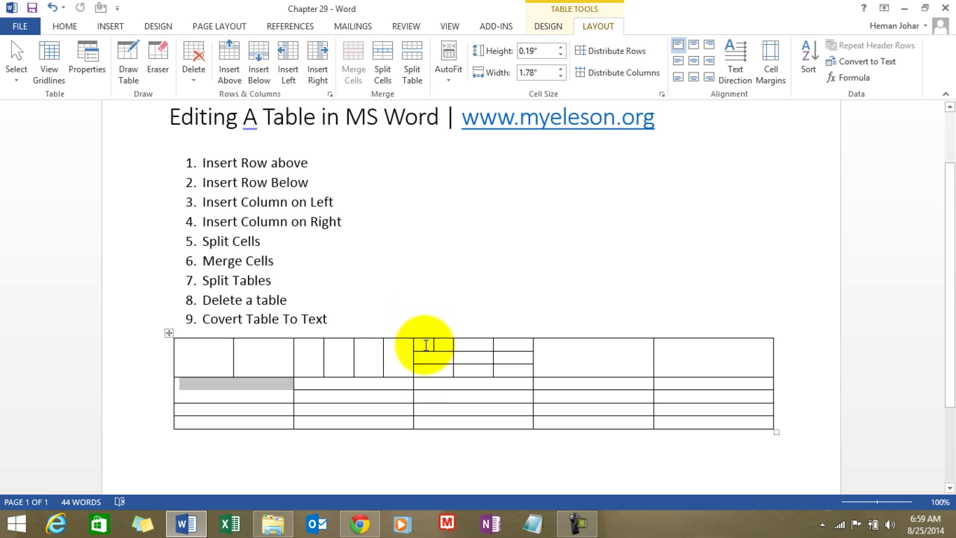
# Step: Split the table in two at the row directly beneath the merged first-column cell
pyautogui.click(343, 398)
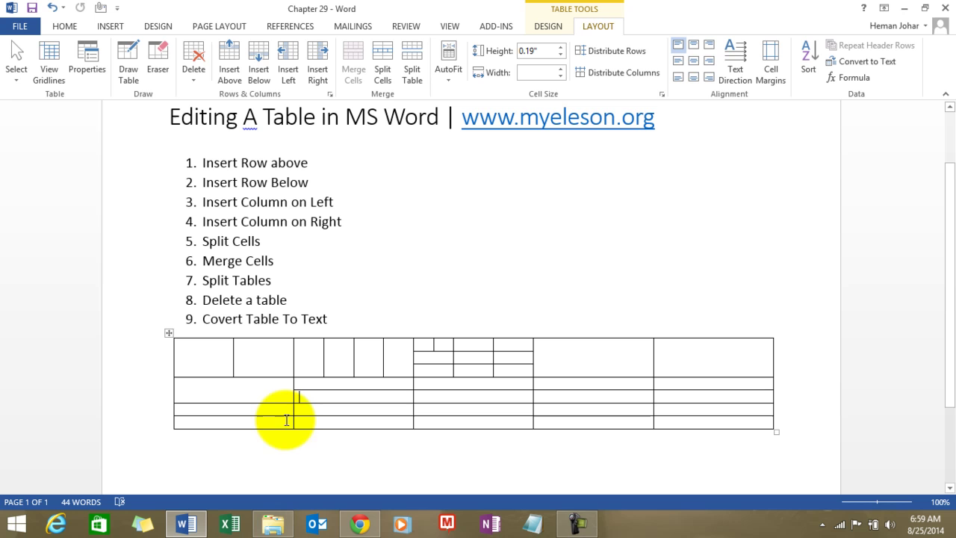
pyautogui.click(273, 410)
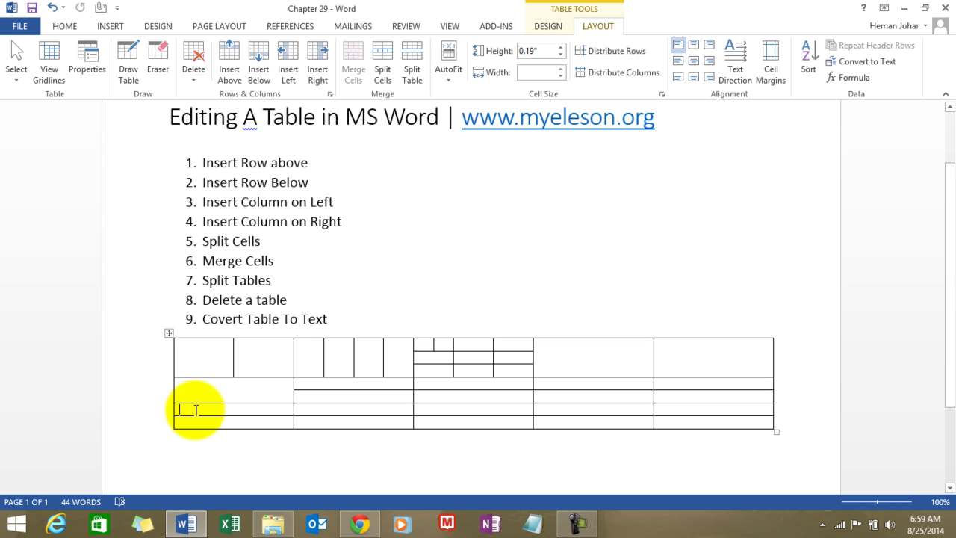
pyautogui.click(414, 56)
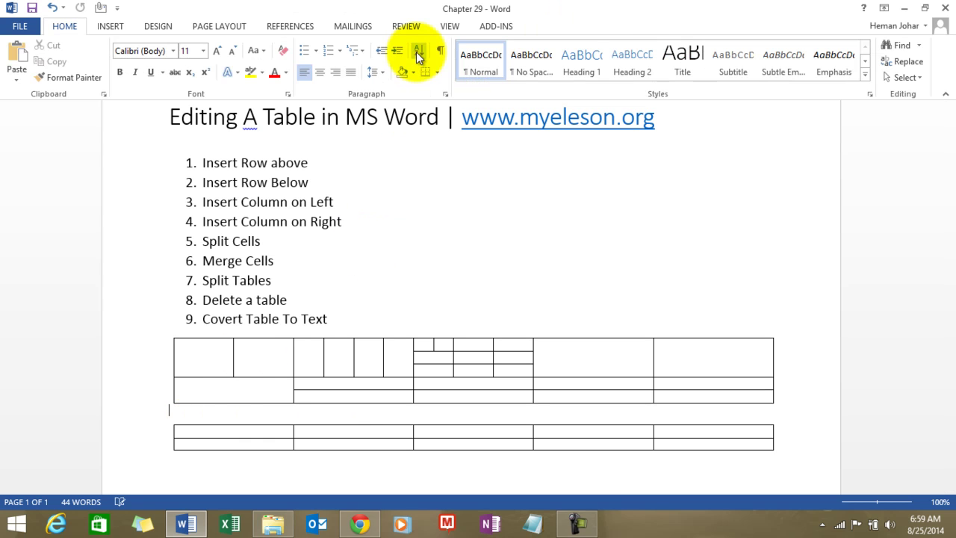
pyautogui.click(201, 434)
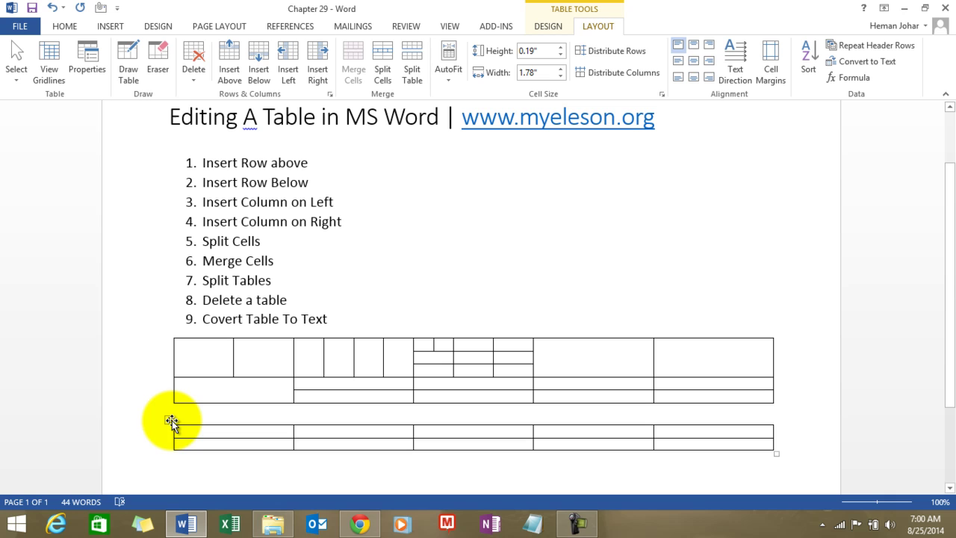
pyautogui.click(169, 419)
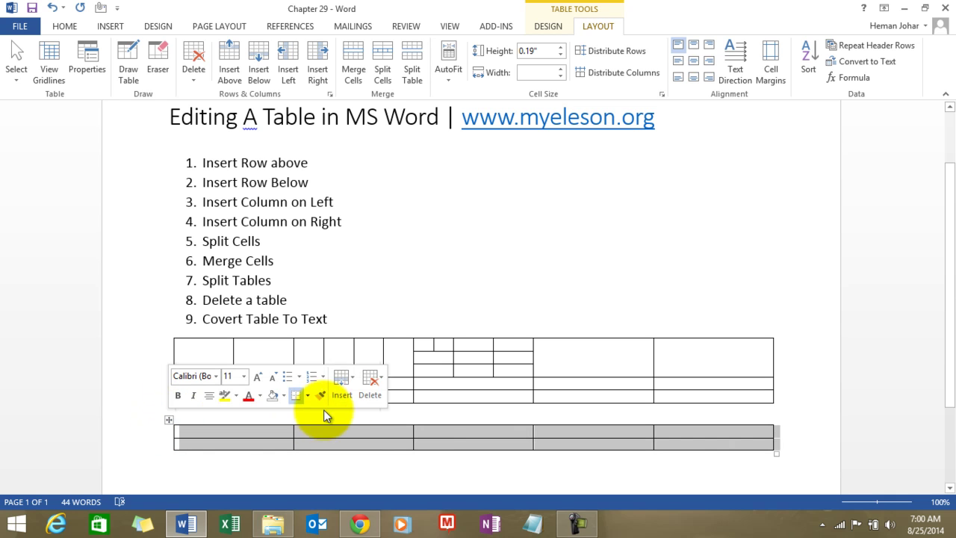
pyautogui.click(368, 390)
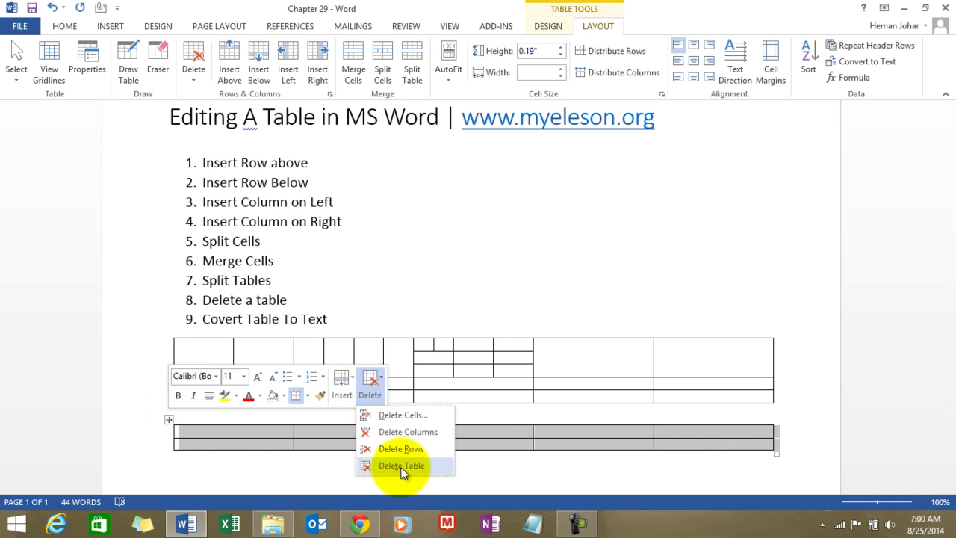
pyautogui.click(293, 426)
# Step: Delete the entire lower table and undo the deletion
pyautogui.click(277, 432)
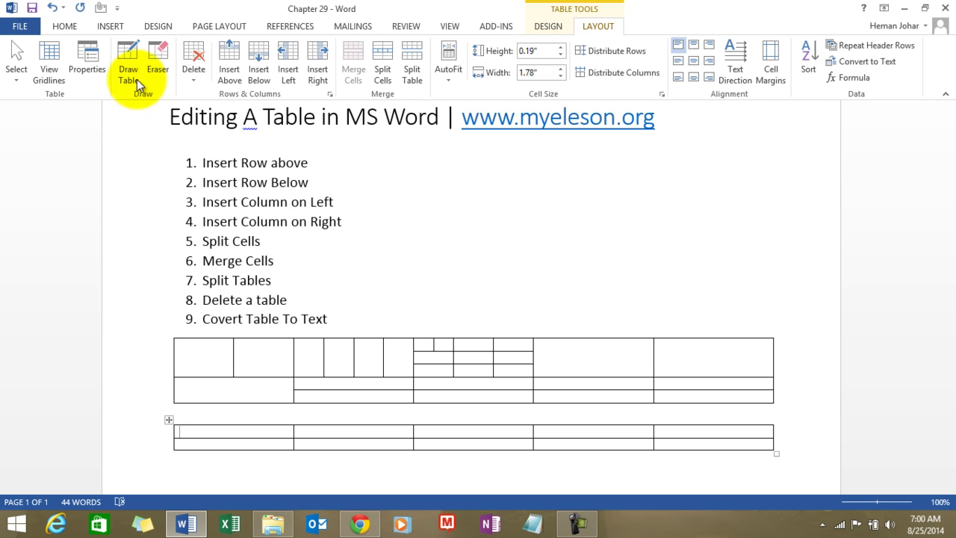
pyautogui.click(197, 78)
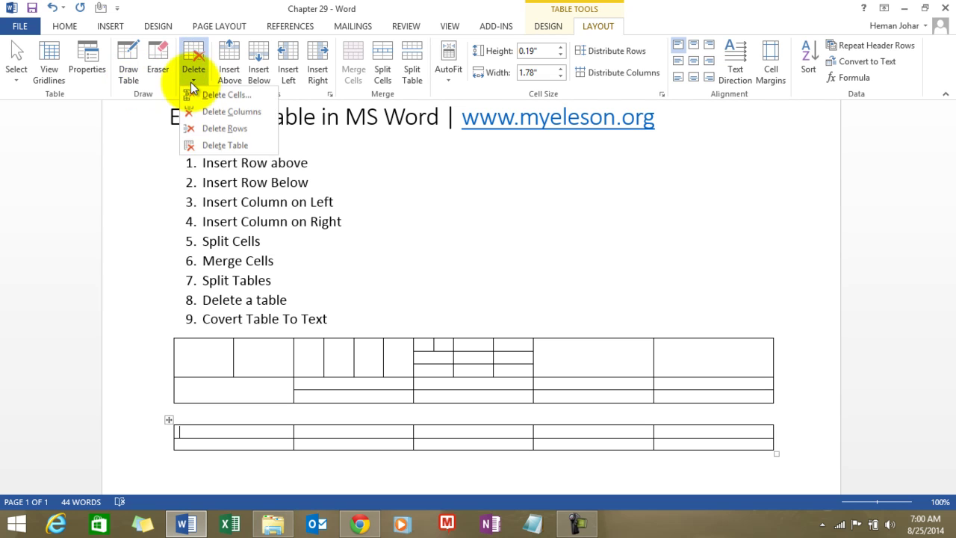
pyautogui.click(222, 146)
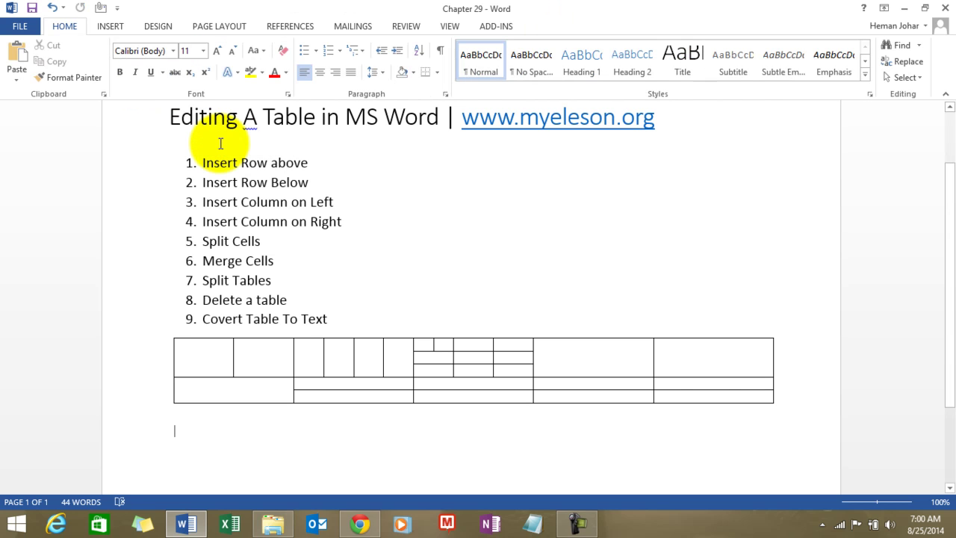
pyautogui.hotkey('ctrl', 'z')
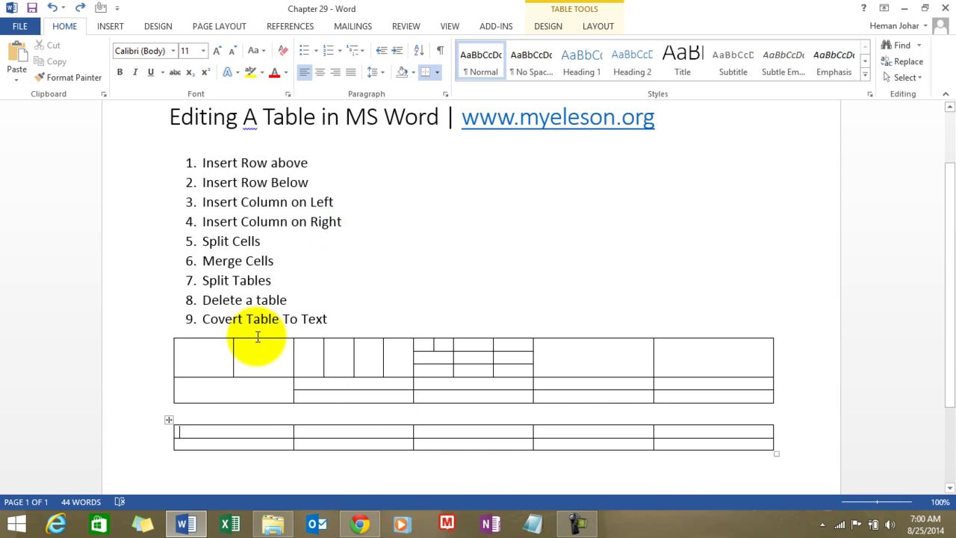
# Step: Fill the lower table's first row with A, V, a blank, G, G, and enter G in the last four cells of its second row
pyautogui.write('A ')
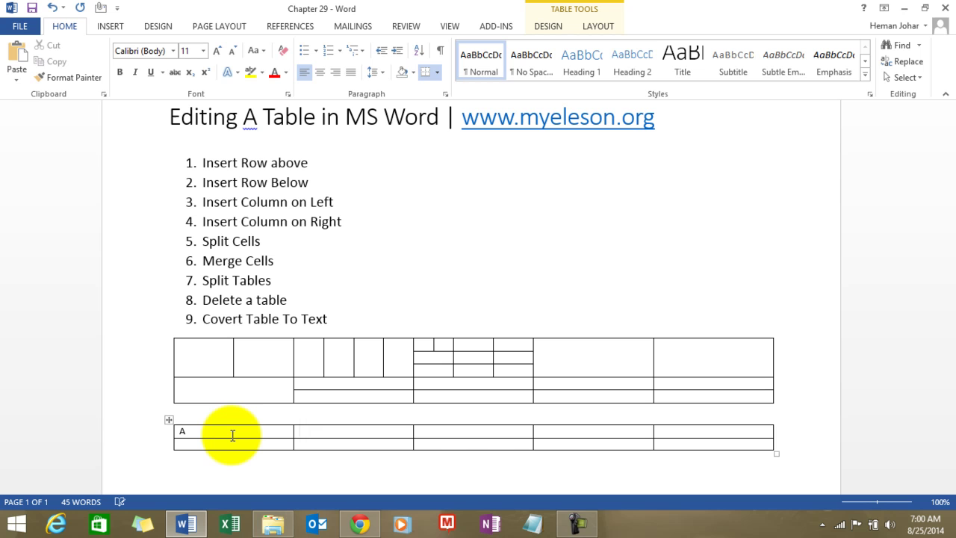
pyautogui.write('V')
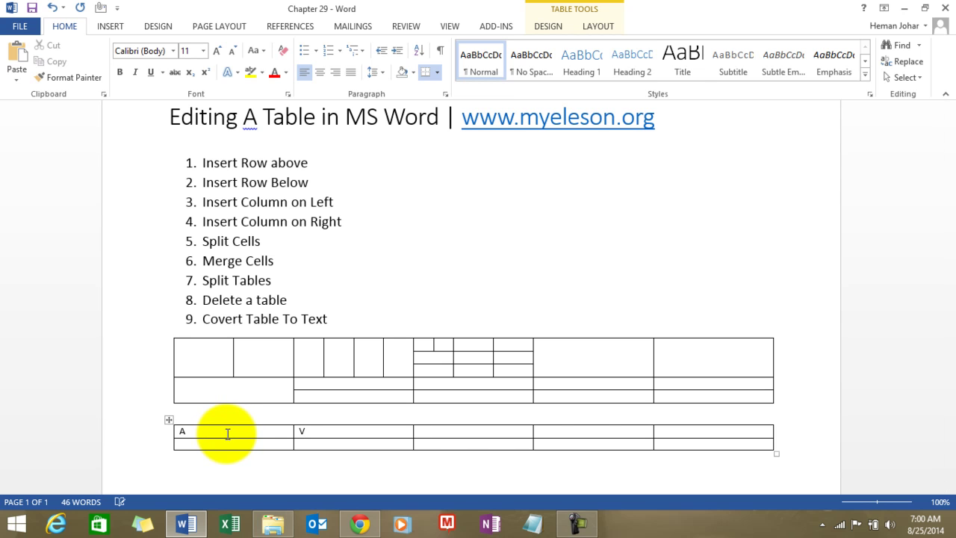
pyautogui.press('Tab')
pyautogui.write('G')
pyautogui.press('Tab')
pyautogui.write('GG')
pyautogui.press('Tab')
pyautogui.write('G')
pyautogui.press('Tab')
pyautogui.write('G')
pyautogui.press('Tab')
pyautogui.write('G')
# Step: Add a third row to the lower table and enter G in its last three cells
pyautogui.press('Tab')
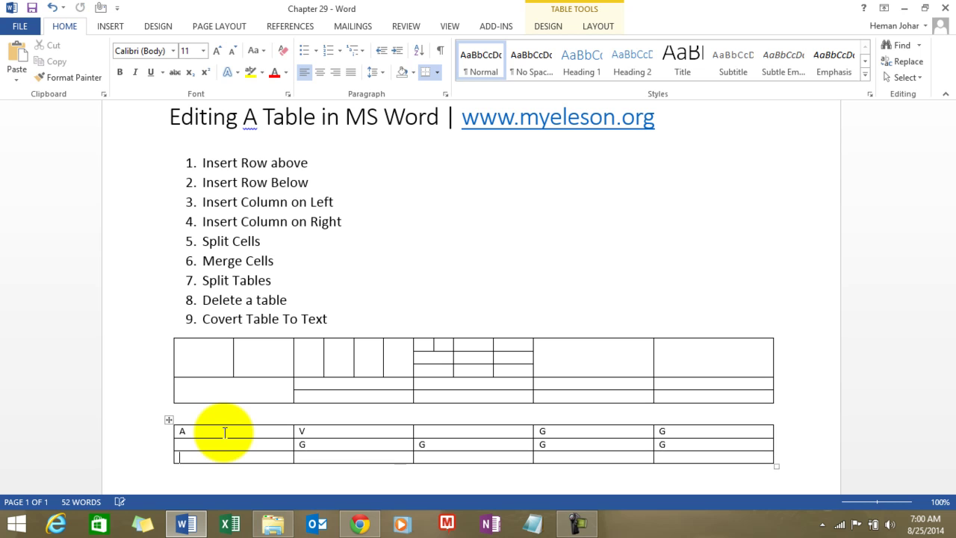
pyautogui.press('Tab')
pyautogui.press('Tab')
pyautogui.write('G')
pyautogui.press('Tab')
pyautogui.write('G')
pyautogui.press('Tab')
pyautogui.write('G')
# Step: Add a fourth row to the lower table and fill its cells with A, Q, Q, Q and q
pyautogui.press('Tab')
pyautogui.write('g')
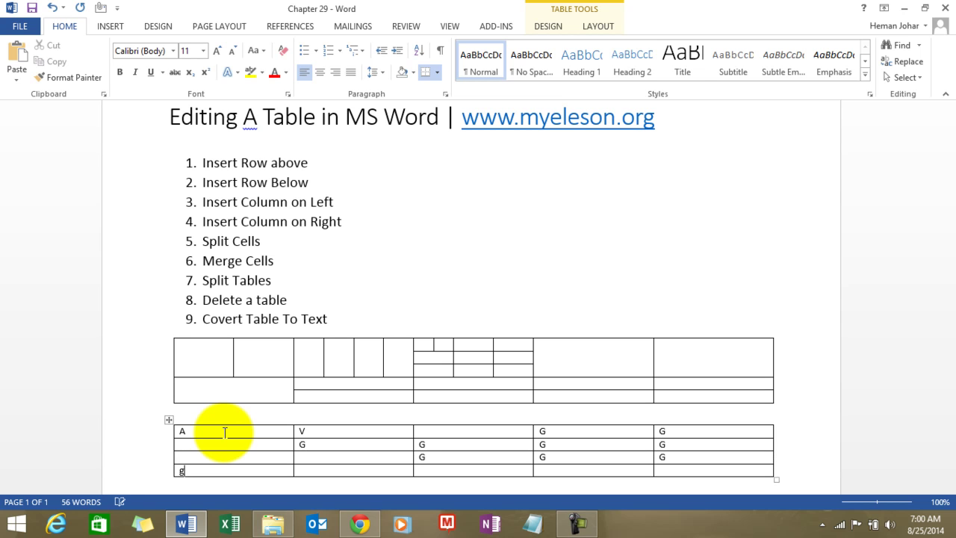
pyautogui.press('BackSpace')
pyautogui.write('a')
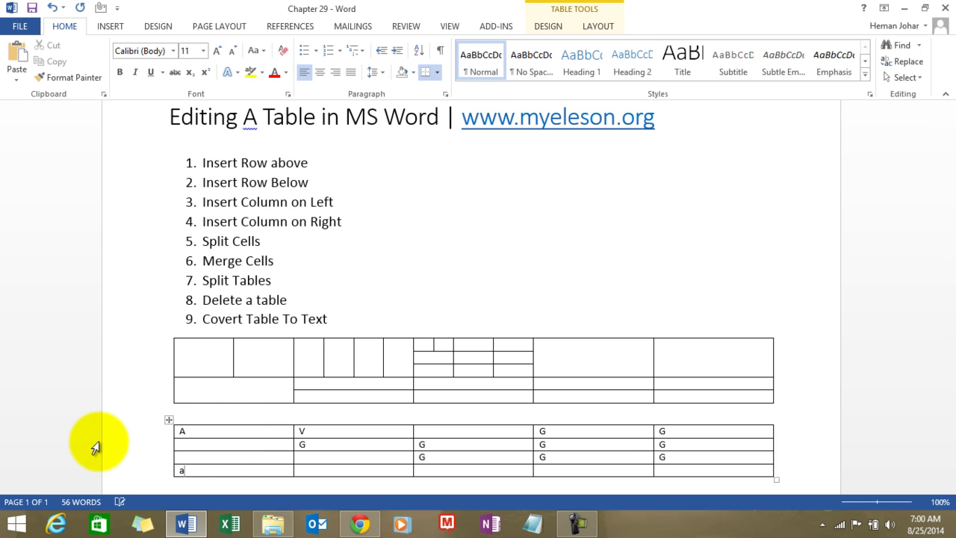
pyautogui.press('Tab')
pyautogui.write('q')
pyautogui.press('Tab')
pyautogui.write('q')
pyautogui.press('Tab')
pyautogui.write('q')
pyautogui.press('Tab')
pyautogui.write('q')
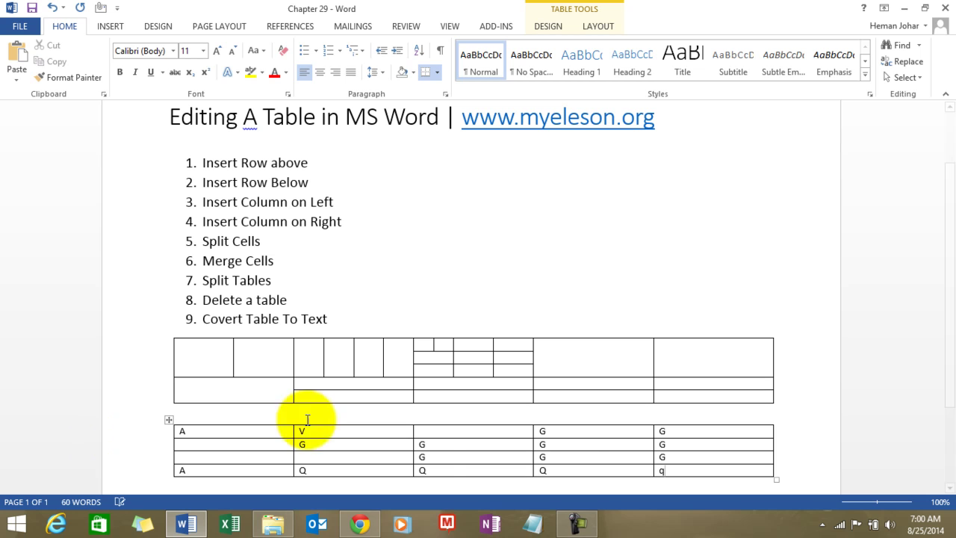
# Step: Convert the whole lower table to text, separating the cell contents with tabs
pyautogui.click(793, 389)
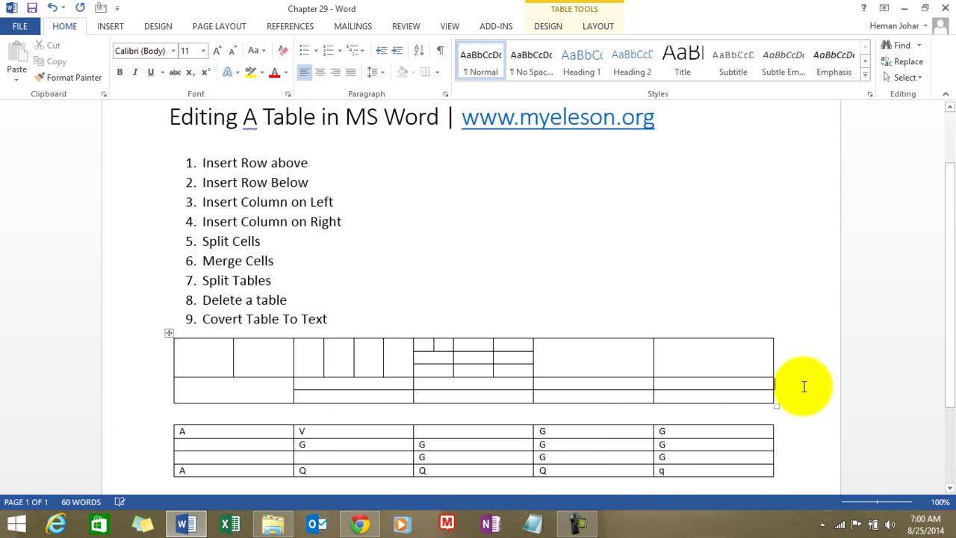
pyautogui.moveTo(948, 239); pyautogui.dragTo(935, 312)
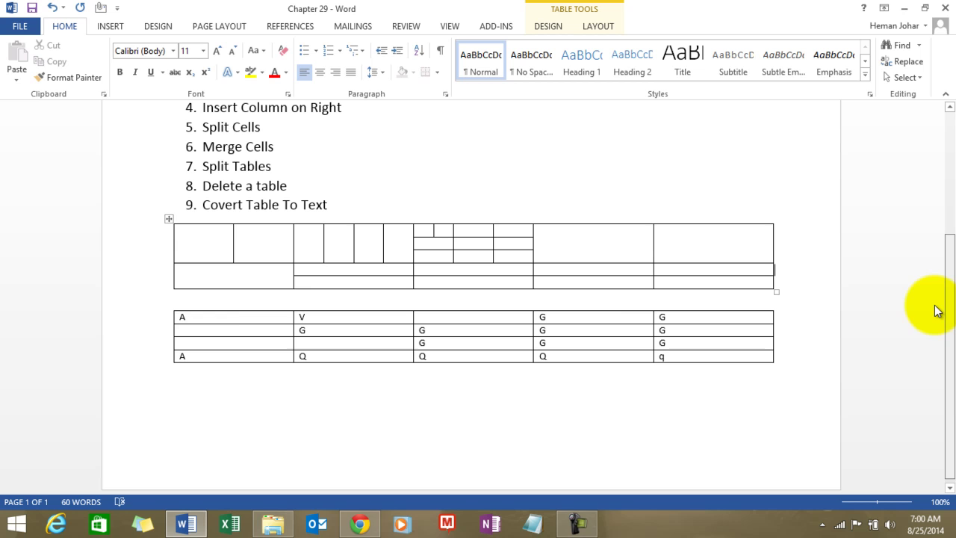
pyautogui.click(176, 317)
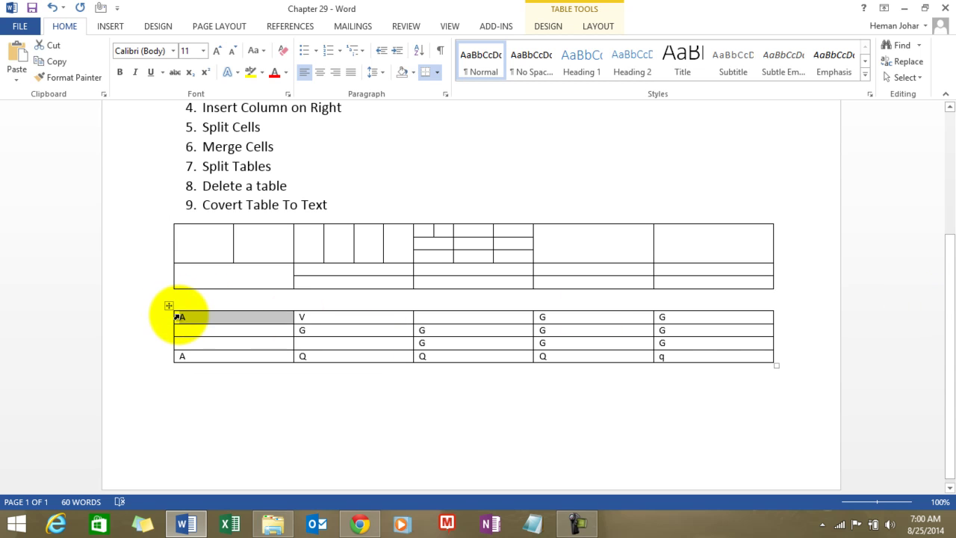
pyautogui.hotkey('shift', 'Down')
pyautogui.hotkey('shift', 'Down')
pyautogui.hotkey('shift', 'Down')
pyautogui.hotkey('shift', 'Right')
pyautogui.hotkey('shift', 'Right')
pyautogui.hotkey('shift', 'Right')
pyautogui.hotkey('shift', 'Right')
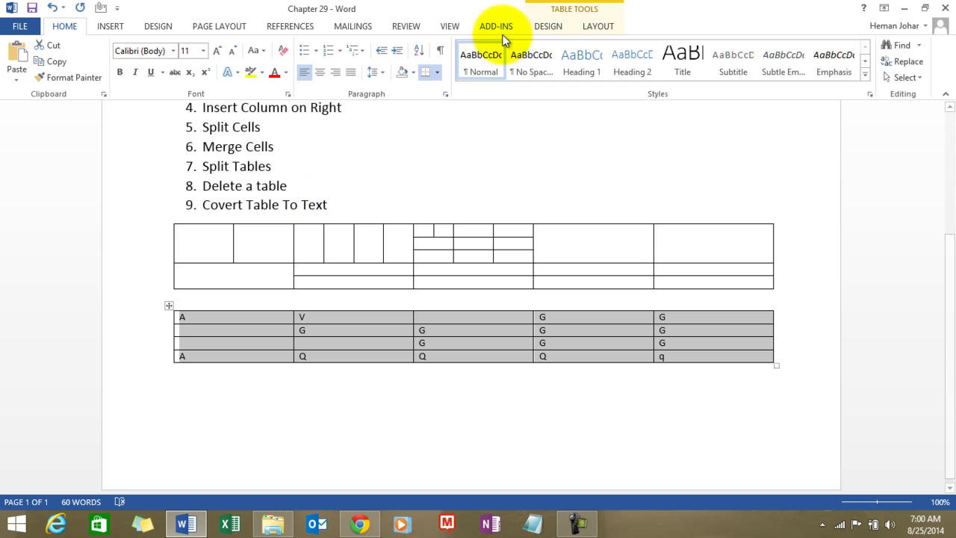
pyautogui.click(600, 29)
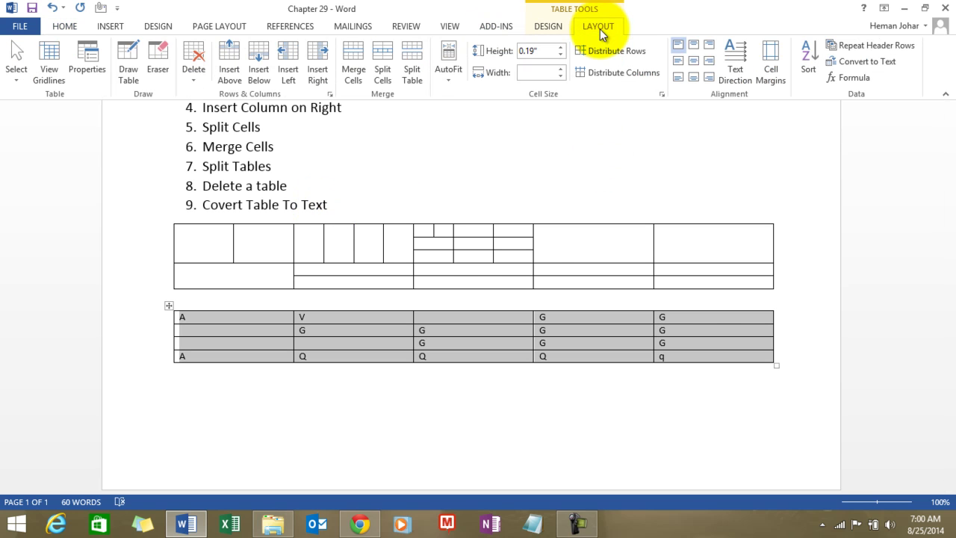
pyautogui.click(875, 63)
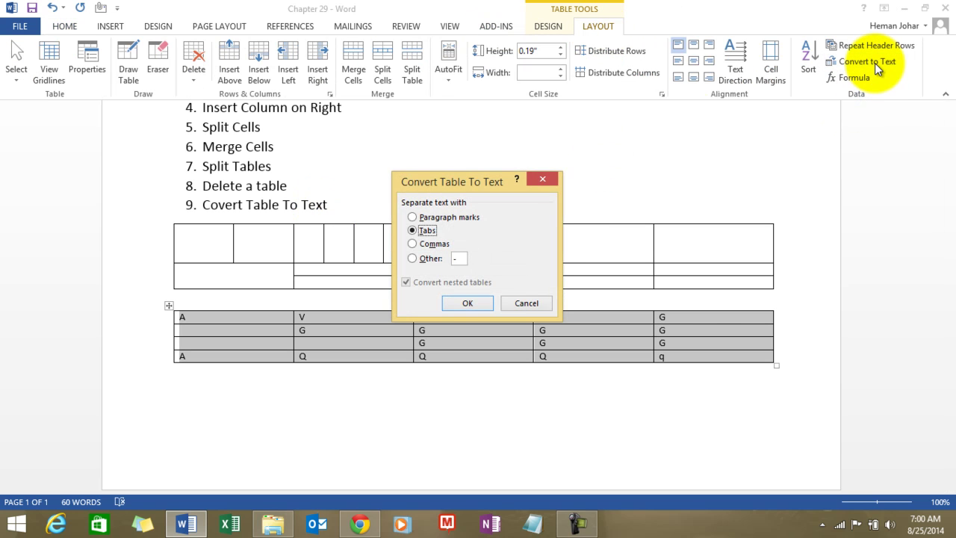
pyautogui.click(470, 300)
pyautogui.click(349, 444)
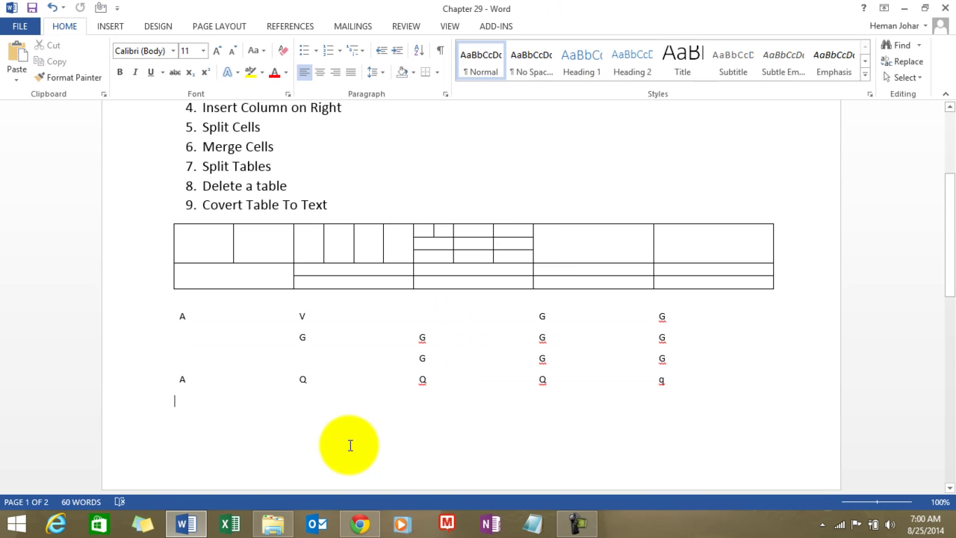
pyautogui.scroll(-2, 349, 444)
pyautogui.press('Up')
pyautogui.press('Up')
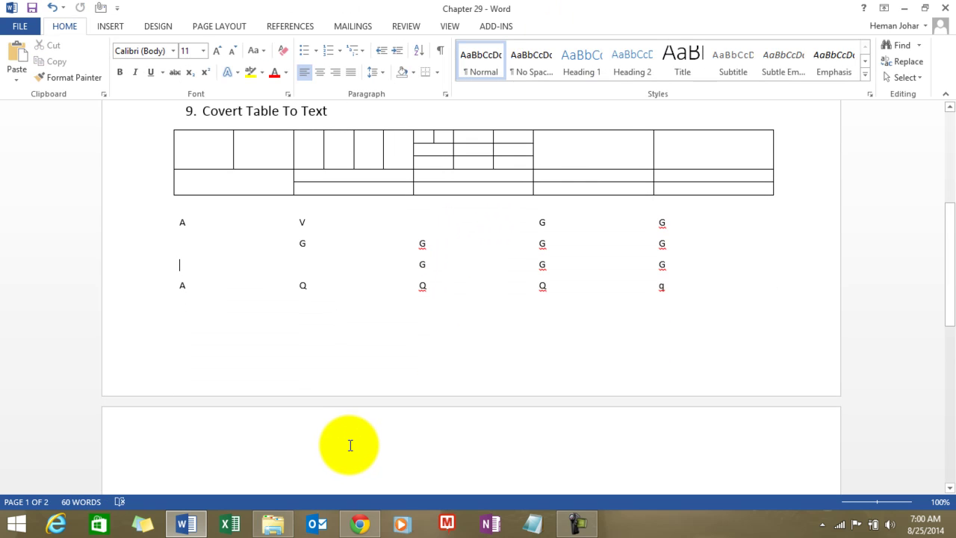
pyautogui.hotkey('ctrl', 'Home')
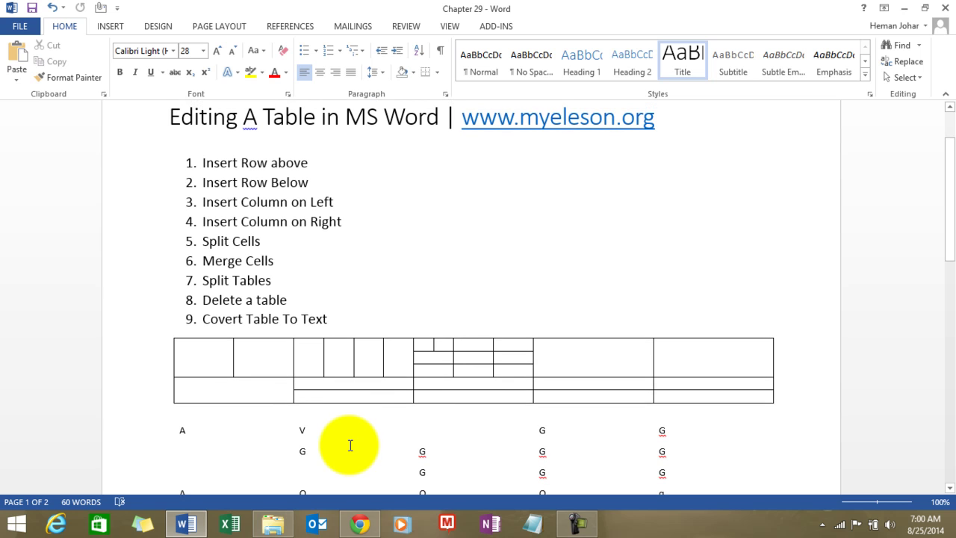
pyautogui.press('Down')
pyautogui.press('Down')
pyautogui.press('Down')
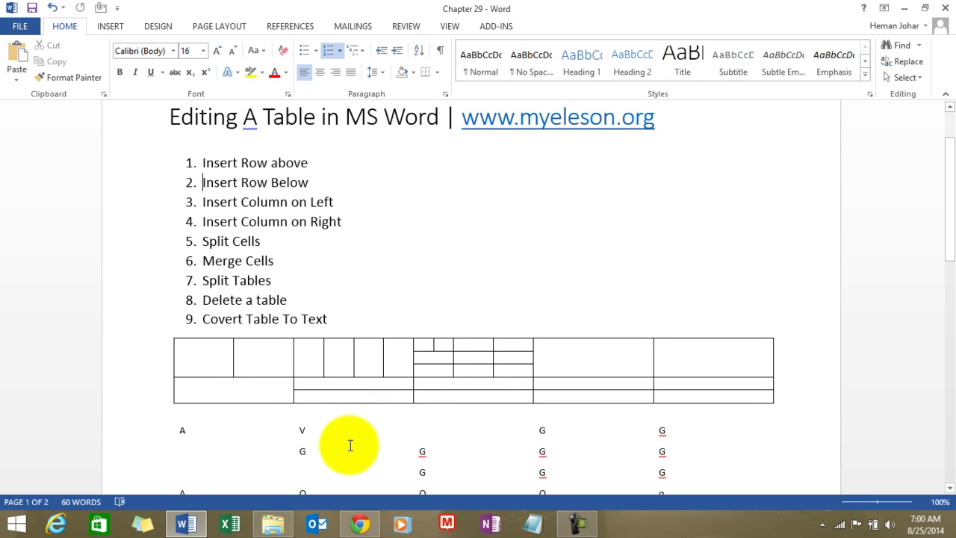